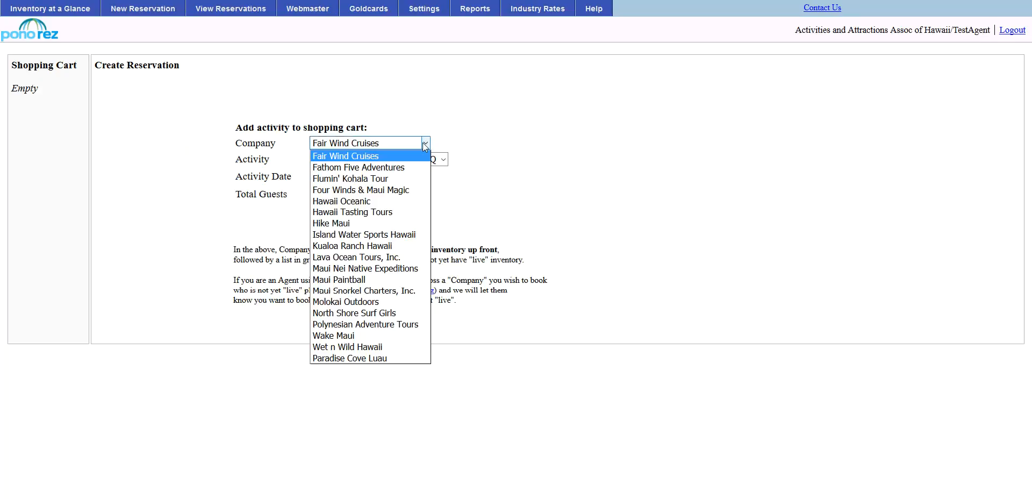
# Choose Fair Wind Cruises and its Morning Snorkel Cruise and BBQ activity.
pyautogui.click(388, 154)
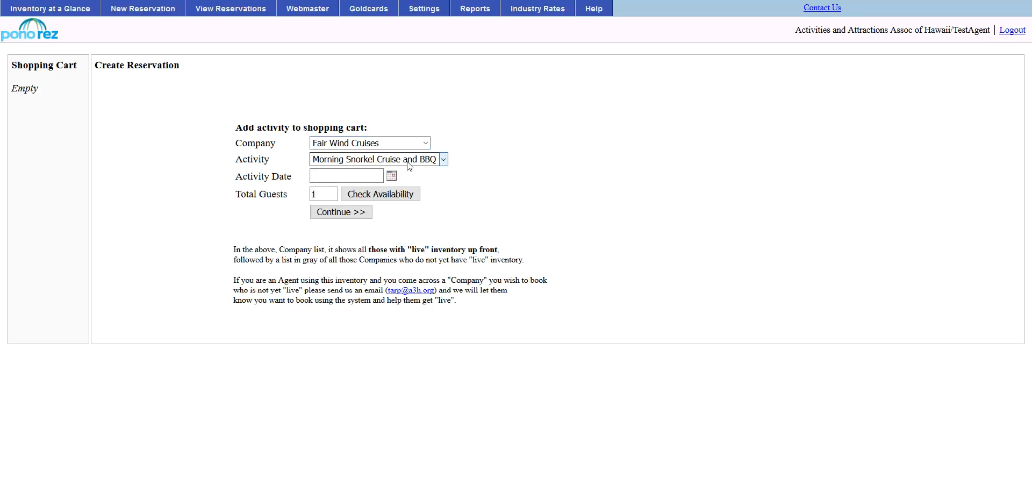
pyautogui.click(410, 165)
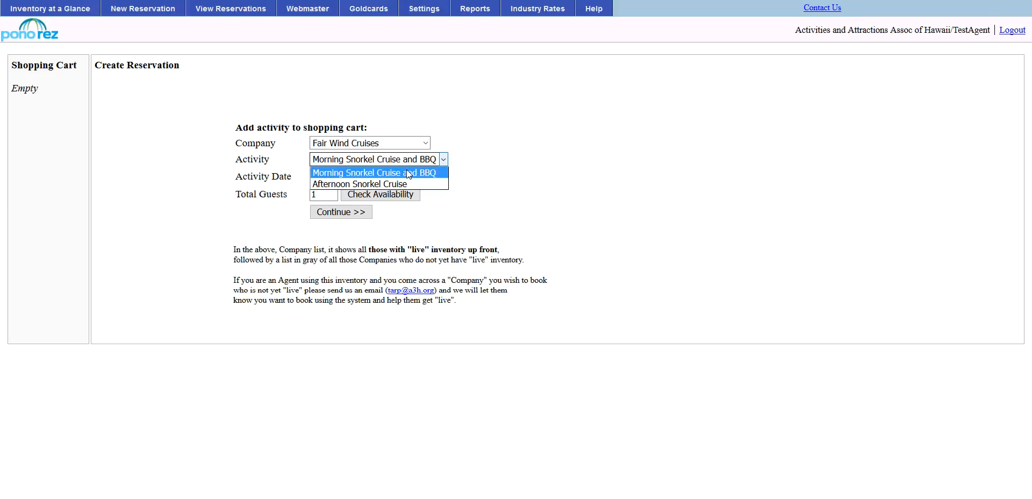
pyautogui.click(406, 169)
# Browse Kualoa Ranch Hawaii's activities, then switch the company back to Fair Wind Cruises.
pyautogui.click(413, 143)
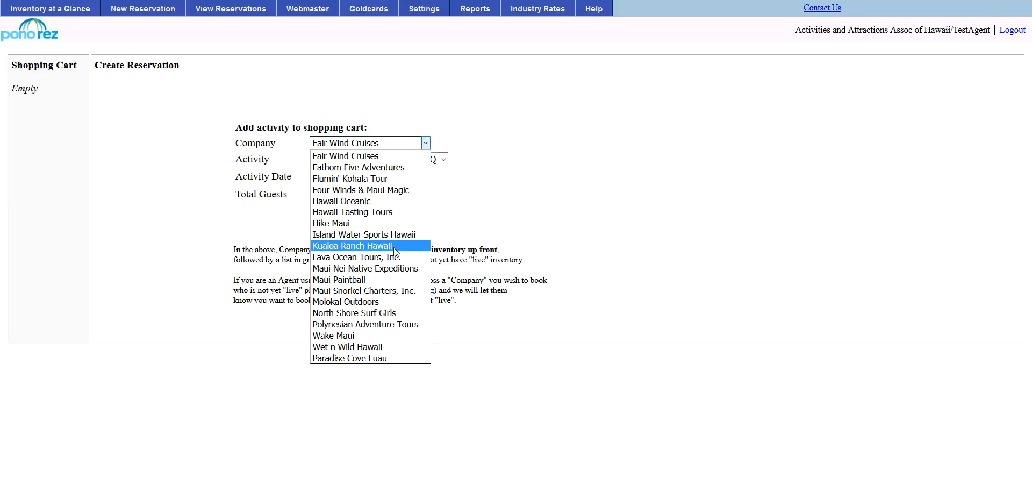
pyautogui.click(393, 245)
pyautogui.click(431, 159)
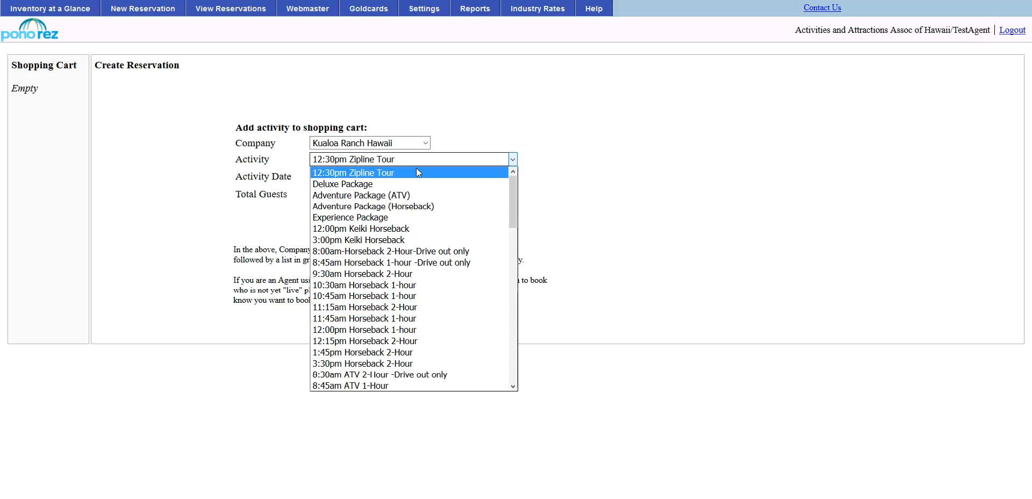
pyautogui.click(416, 168)
pyautogui.click(411, 143)
pyautogui.click(409, 157)
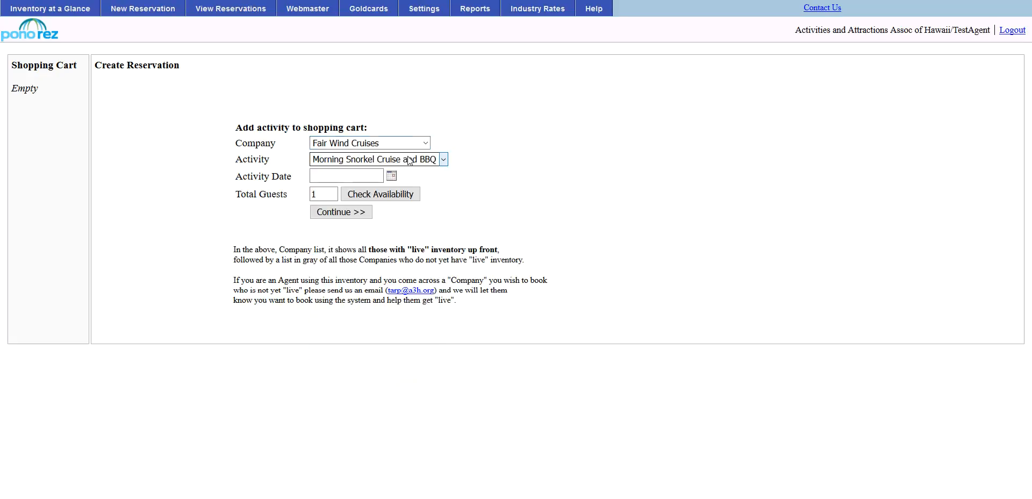
pyautogui.click(391, 178)
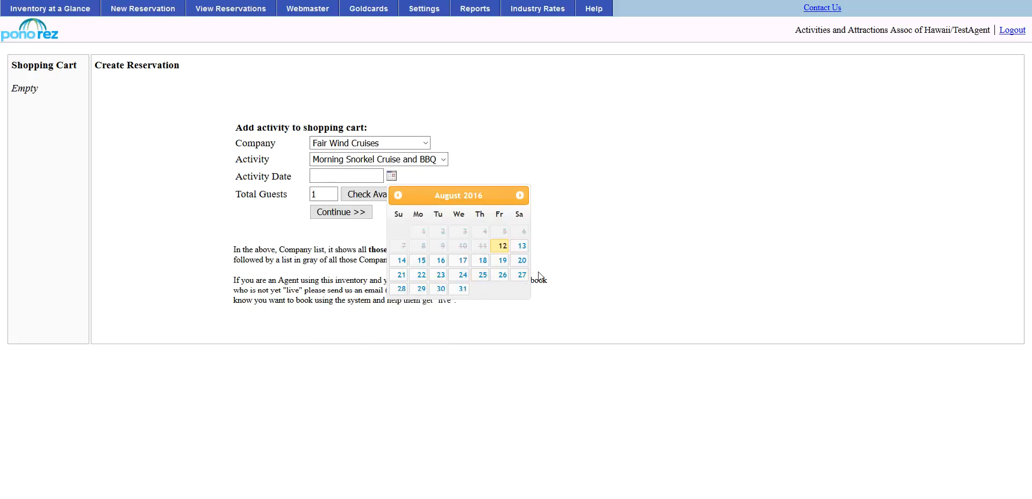
# Pick 08/26/2016, confirm availability for 2 guests instead of 1000, and continue to reservation details.
pyautogui.click(502, 275)
pyautogui.click(325, 190)
pyautogui.write('000')
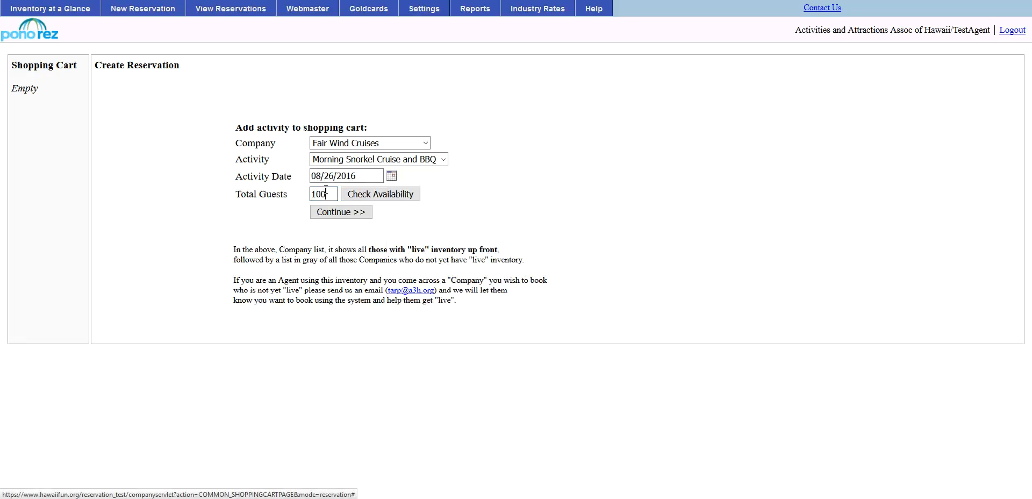
pyautogui.click(380, 197)
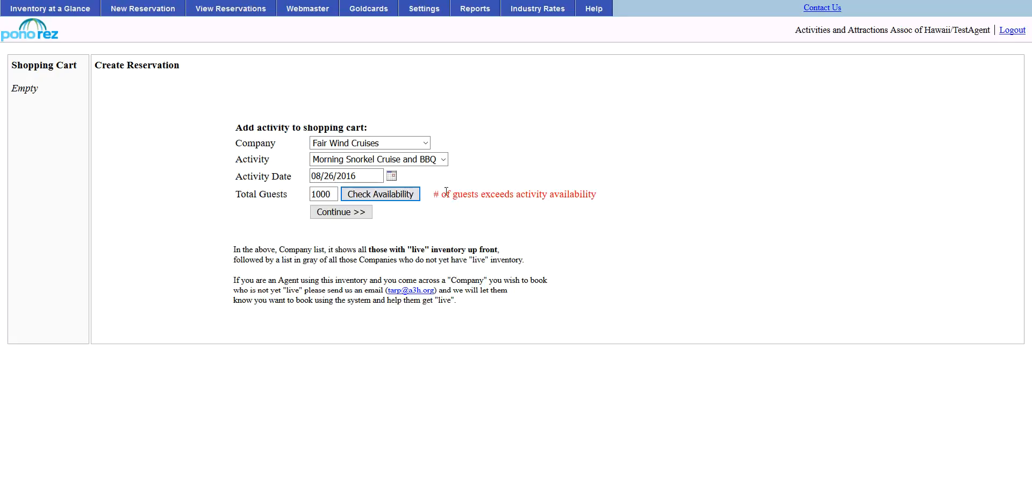
pyautogui.click(270, 195)
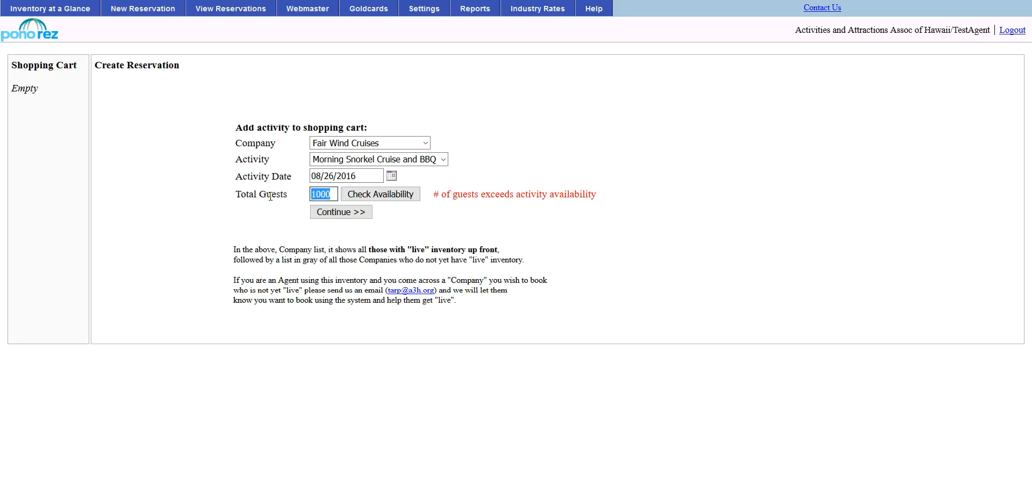
pyautogui.write('2')
pyautogui.click(361, 198)
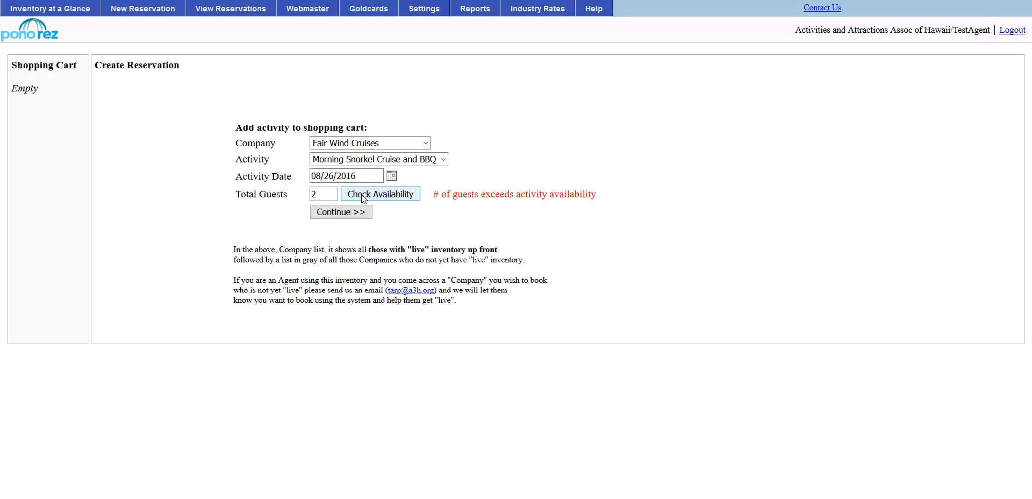
pyautogui.click(340, 213)
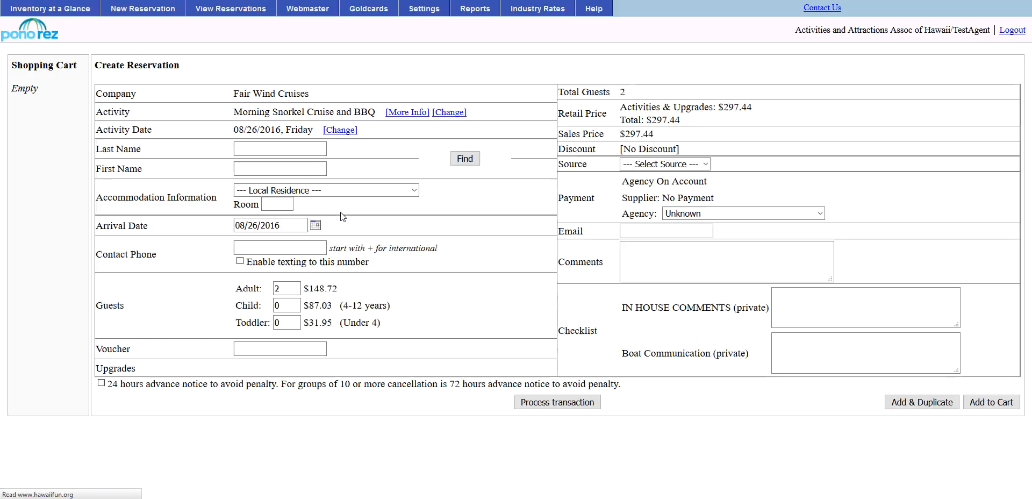
# Enter the guest's last and first name and set accommodation to Fairmont Orchid.
pyautogui.click(266, 147)
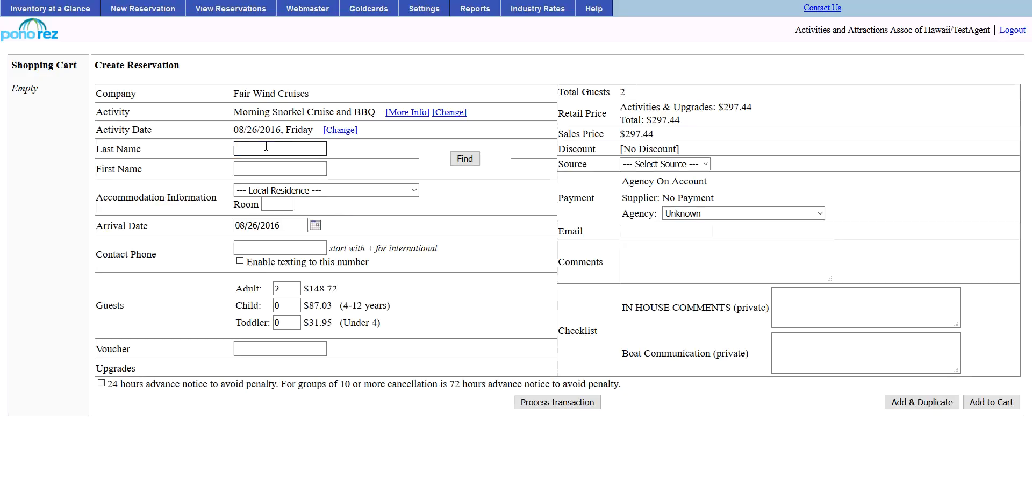
pyautogui.write('lastname')
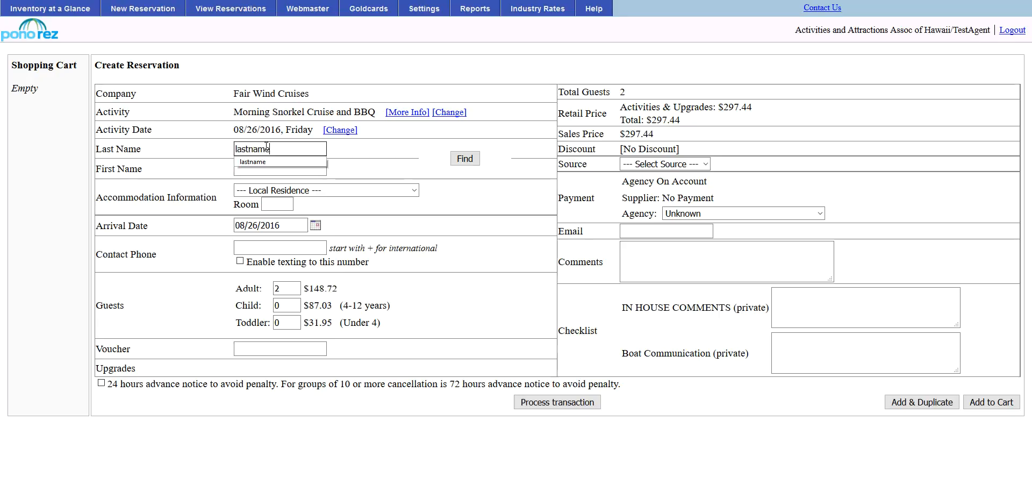
pyautogui.press('Tab')
pyautogui.write('firstname')
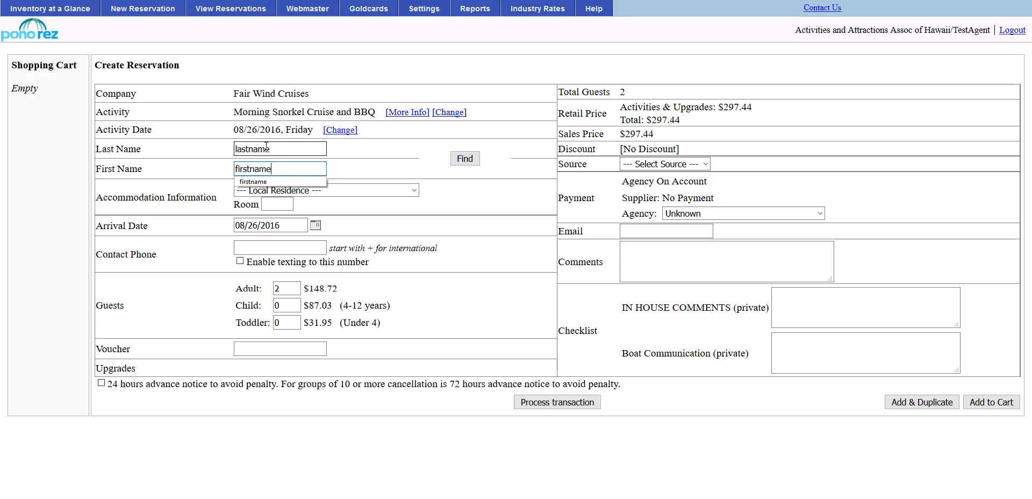
pyautogui.press('Tab')
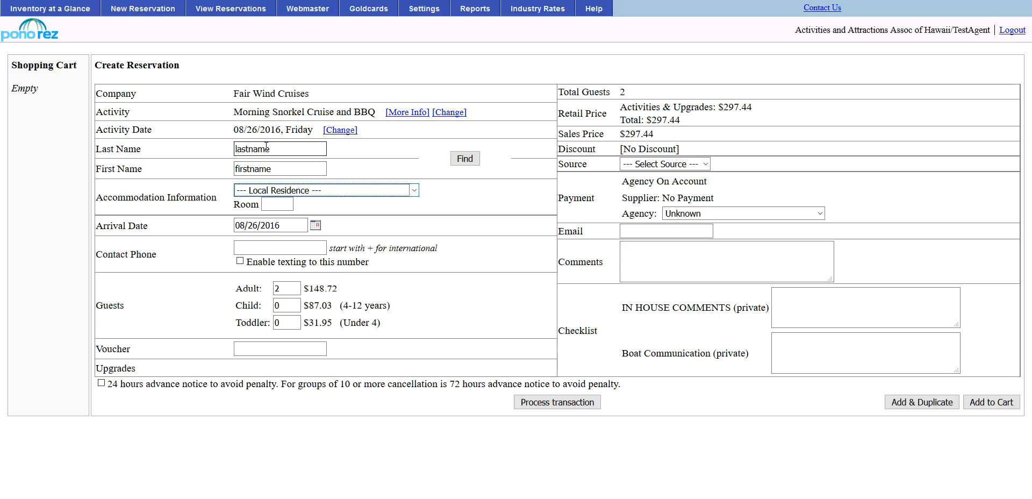
pyautogui.press('f')
pyautogui.press('Tab')
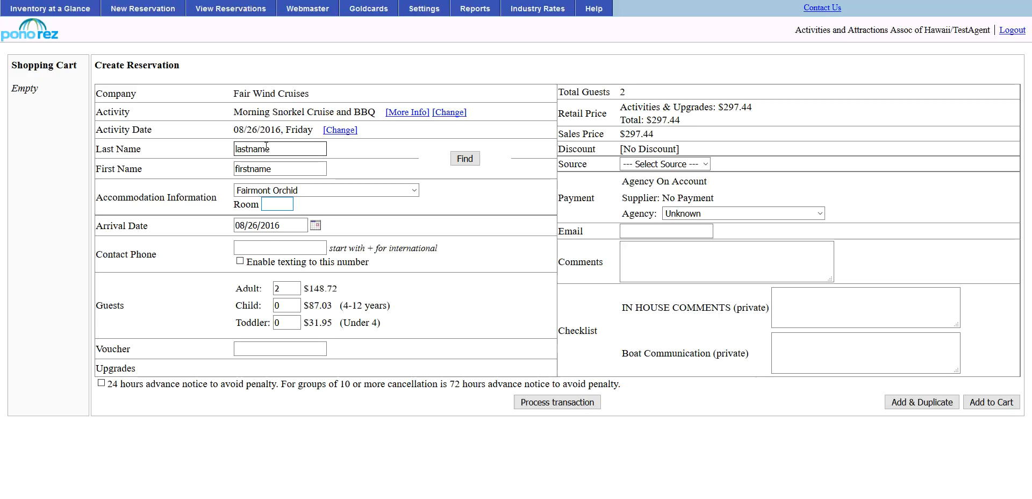
pyautogui.press('Tab')
pyautogui.press('Tab')
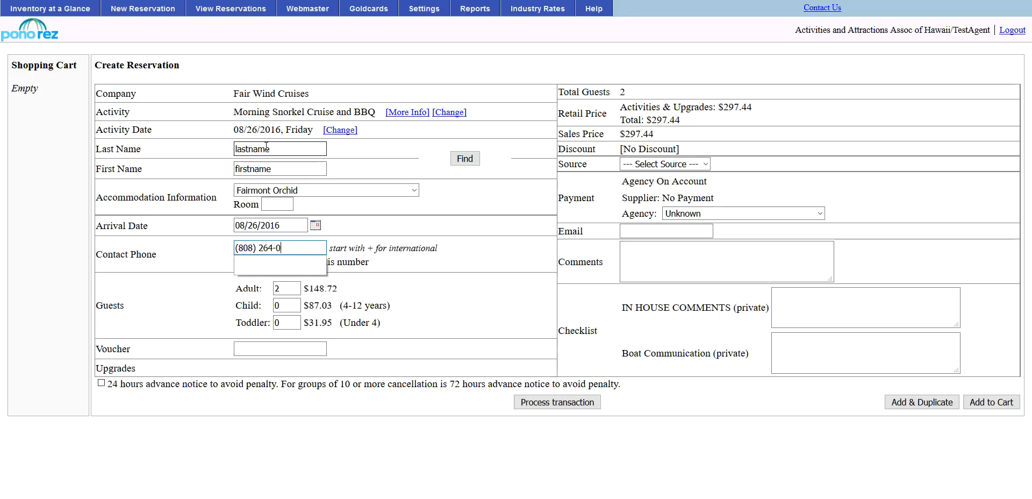
# Fill in the contact phone, replacing the local number with an international one.
pyautogui.hotkey('ctrl', 'a')
pyautogui.press('BackSpace')
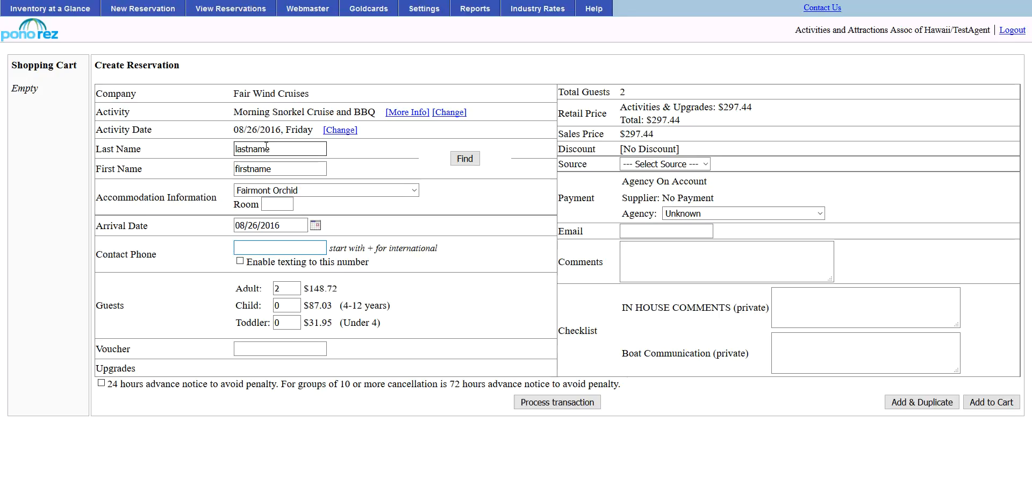
pyautogui.write('+07-555-12542-545')
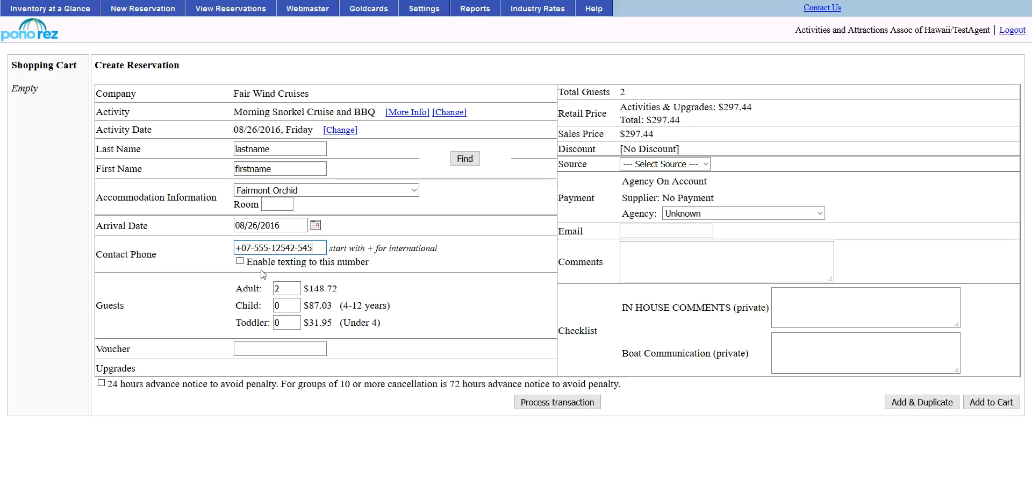
# Enable texting to the contact number and set the child count to 1.
pyautogui.click(240, 262)
pyautogui.press('Tab')
pyautogui.press('Tab')
pyautogui.write('1')
pyautogui.press('Tab')
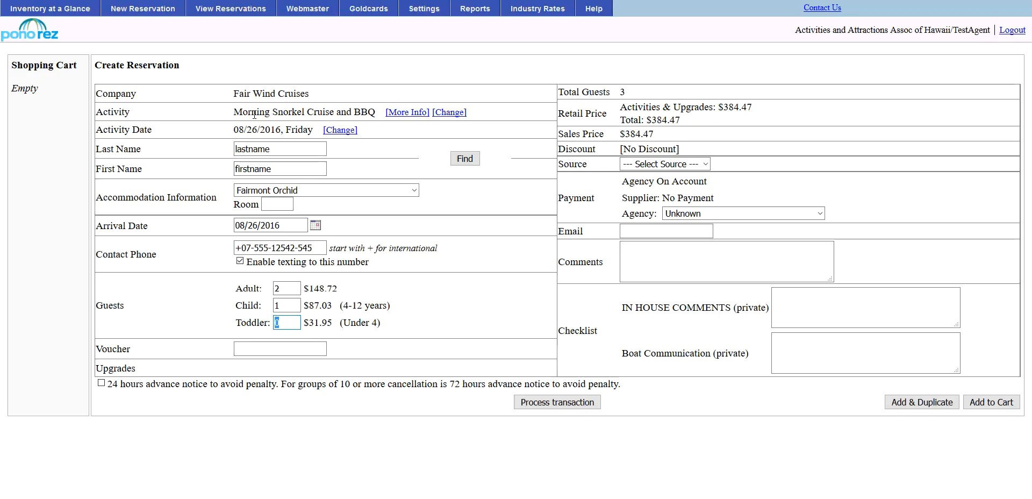
# Read the activity's More Info description, then close the popup.
pyautogui.click(400, 117)
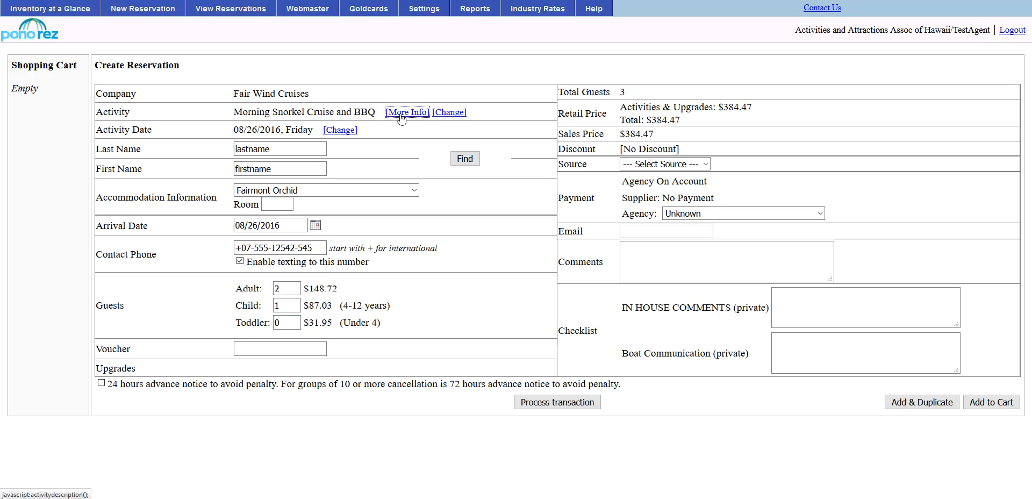
pyautogui.moveTo(419, 60)
pyautogui.mouseDown()
pyautogui.moveTo(421, 342)
pyautogui.moveTo(424, 47)
pyautogui.mouseUp()
pyautogui.click(411, 5)
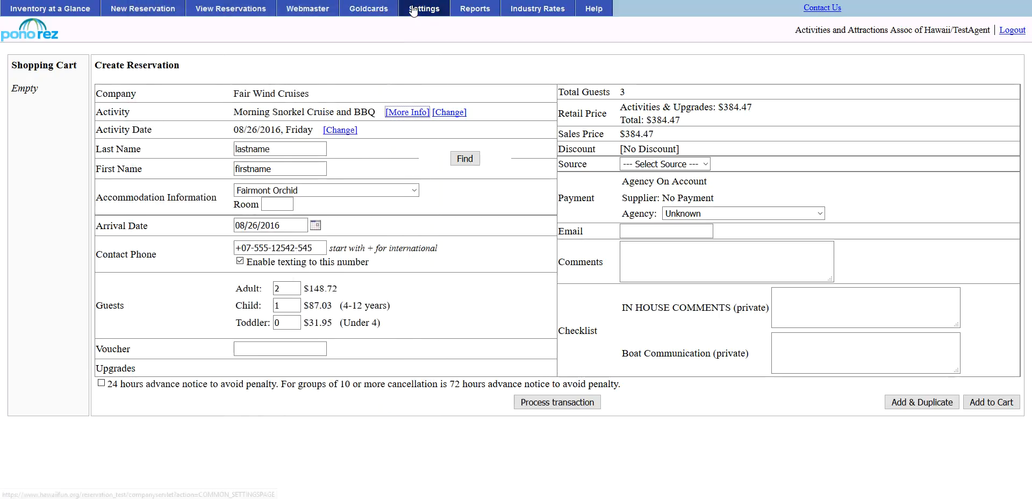
pyautogui.click(256, 352)
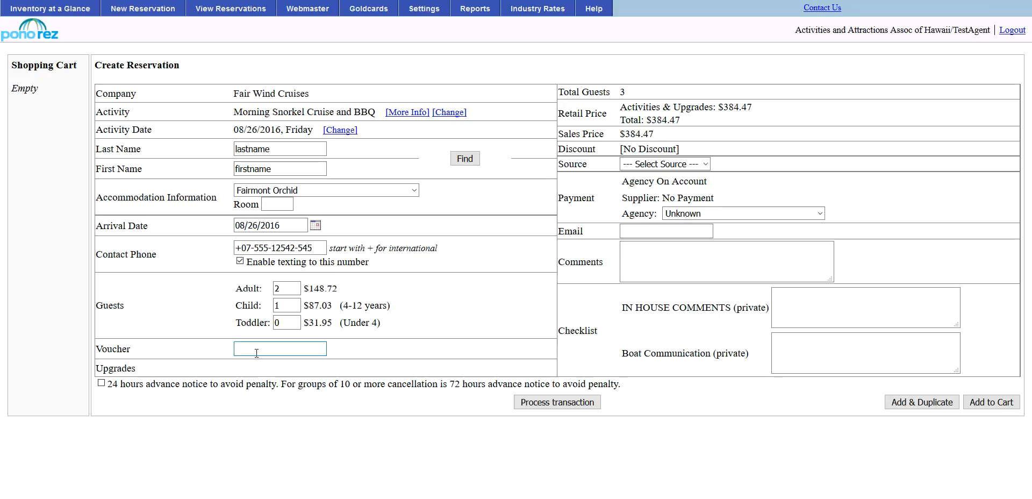
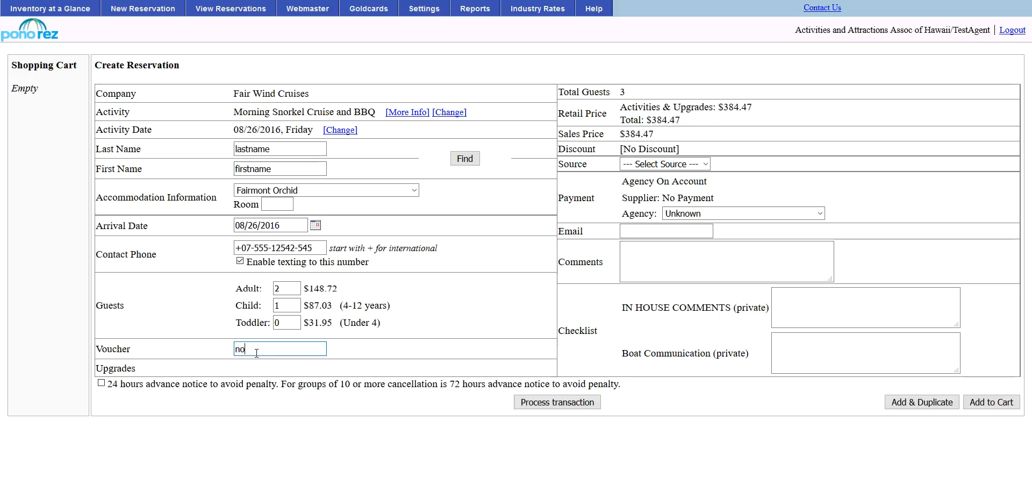
# Enter the voucher number, replacing the mistyped 'not appliable' text.
pyautogui.press('BackSpace')
pyautogui.press('BackSpace')
pyautogui.press('BackSpace')
pyautogui.press('BackSpace')
pyautogui.press('BackSpace')
pyautogui.press('BackSpace')
pyautogui.press('BackSpace')
pyautogui.press('BackSpace')
pyautogui.press('BackSpace')
pyautogui.press('BackSpace')
pyautogui.press('BackSpace')
pyautogui.press('BackSpace')
pyautogui.press('BackSpace')
# Leave the Source list unchanged and set the agency payment type to Cash.
pyautogui.click(693, 164)
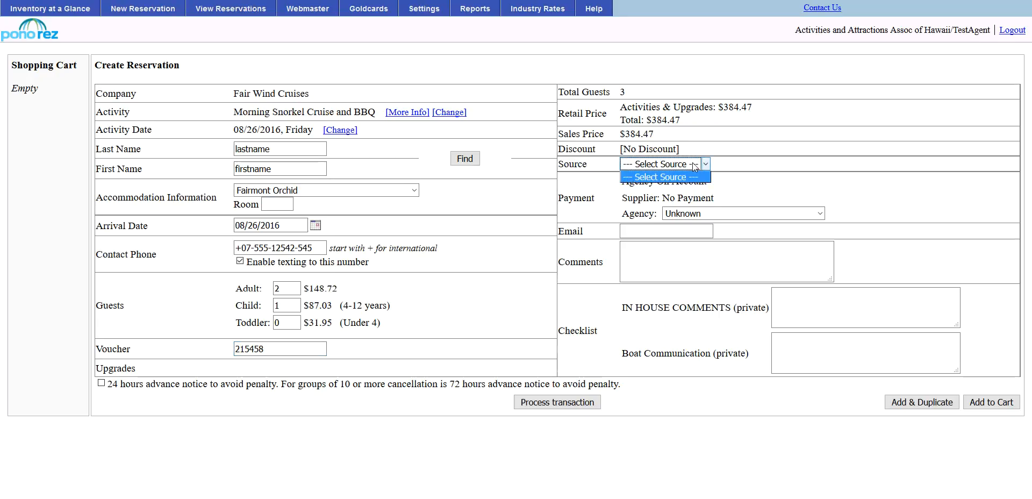
pyautogui.click(694, 165)
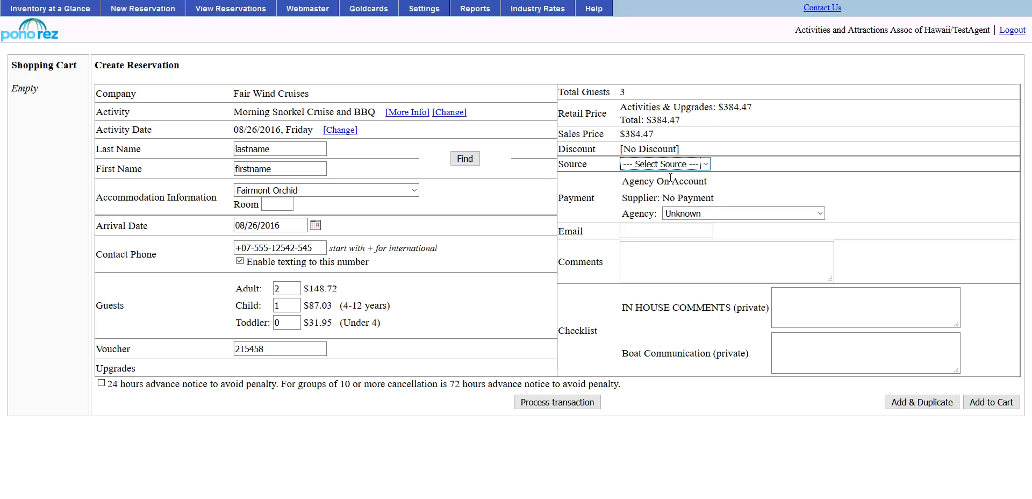
pyautogui.click(684, 214)
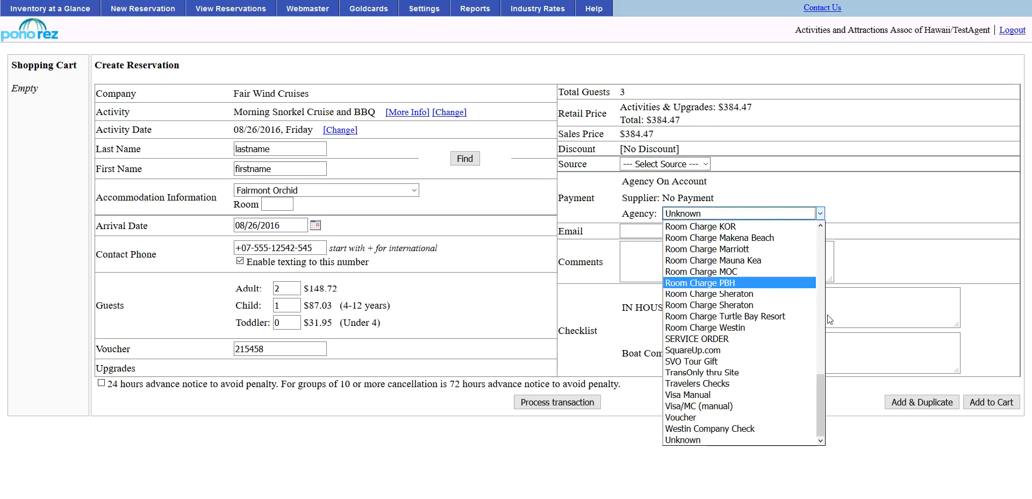
pyautogui.moveTo(817, 392); pyautogui.dragTo(827, 233)
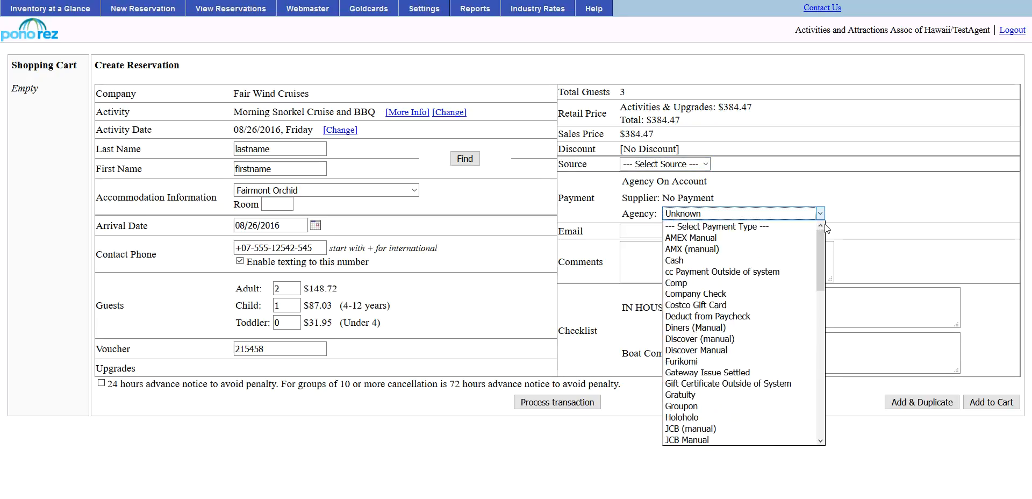
pyautogui.click(702, 260)
pyautogui.click(631, 231)
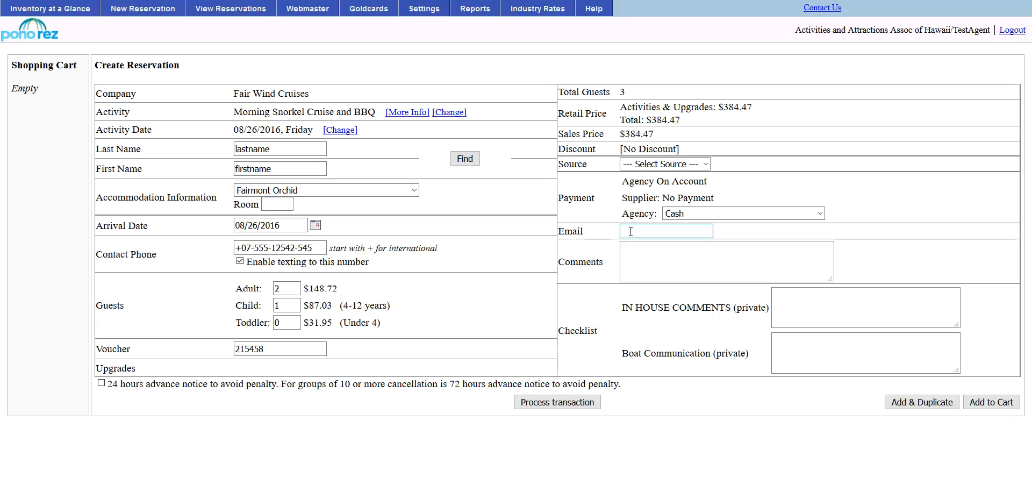
# Fill the customer's e-mail from the autocomplete suggestion and accept the 24-hour advance notice policy.
pyautogui.write('toni')
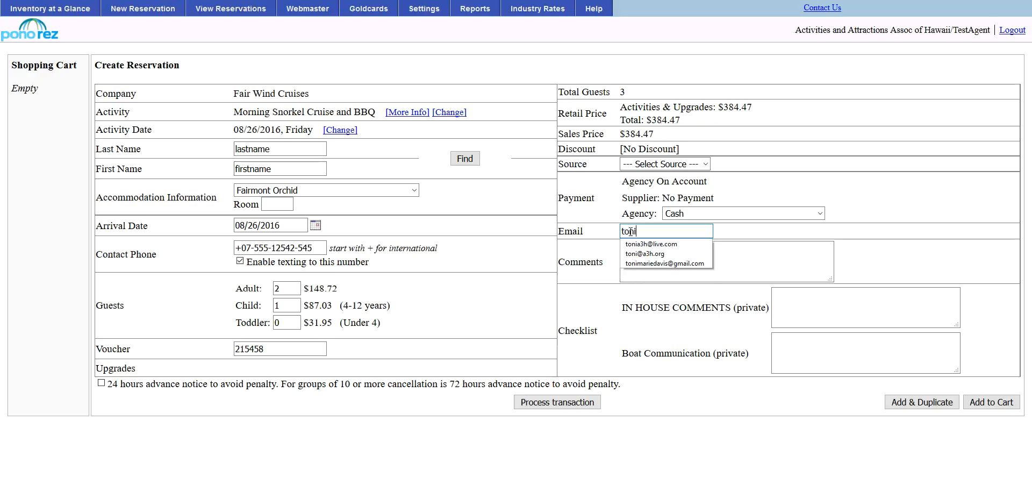
pyautogui.click(638, 263)
pyautogui.click(636, 257)
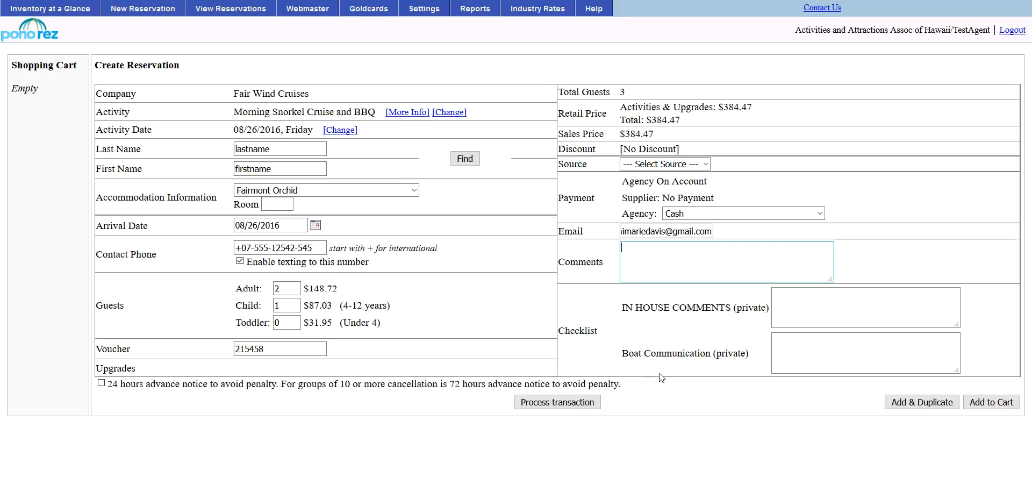
pyautogui.click(101, 383)
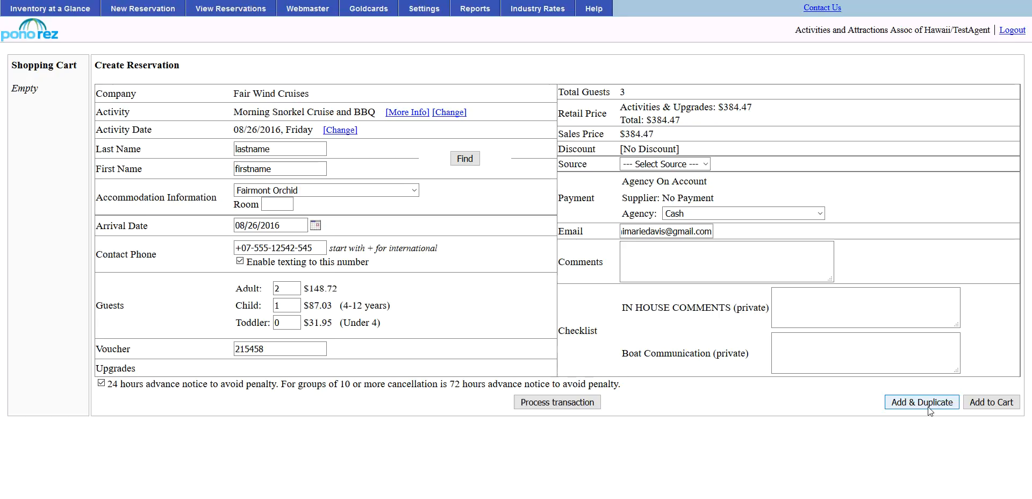
pyautogui.click(993, 406)
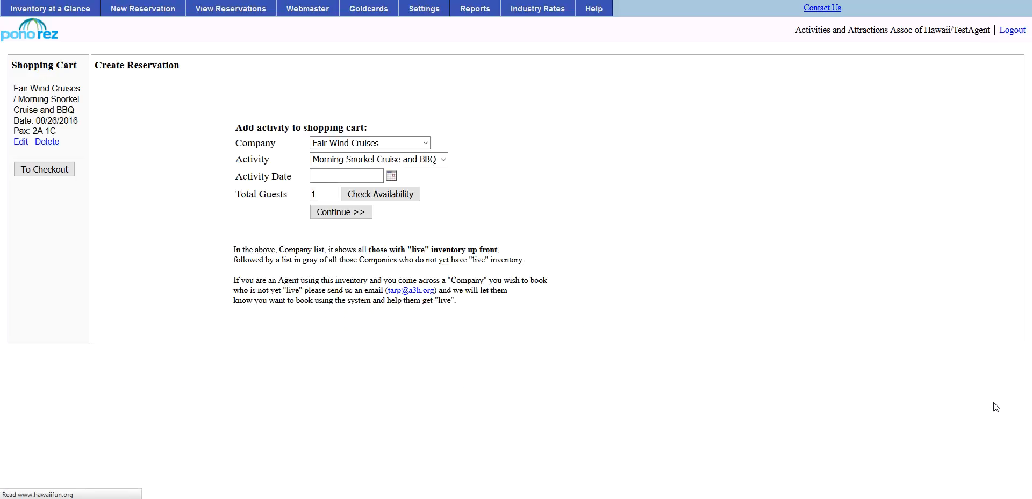
# Choose Flumin' Kohala Tour at the 9:00 AM time.
pyautogui.click(425, 143)
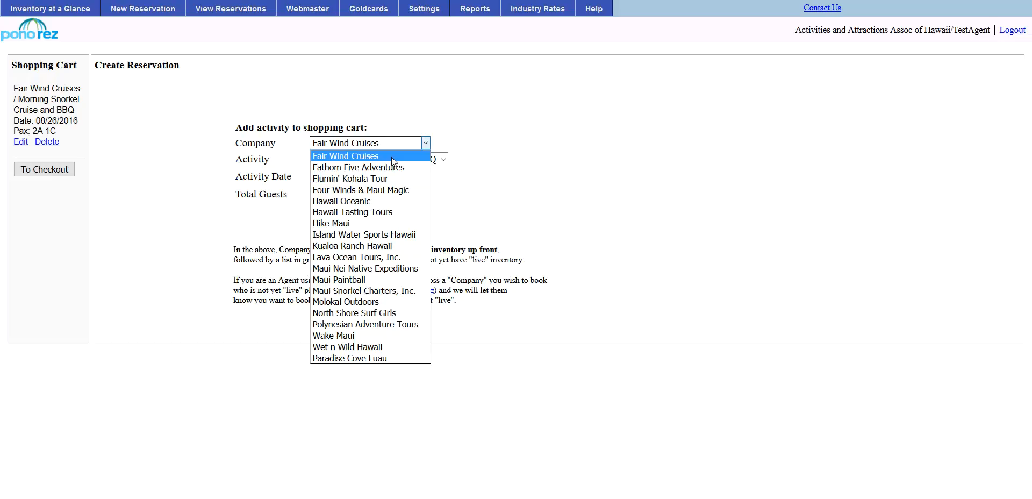
pyautogui.click(331, 180)
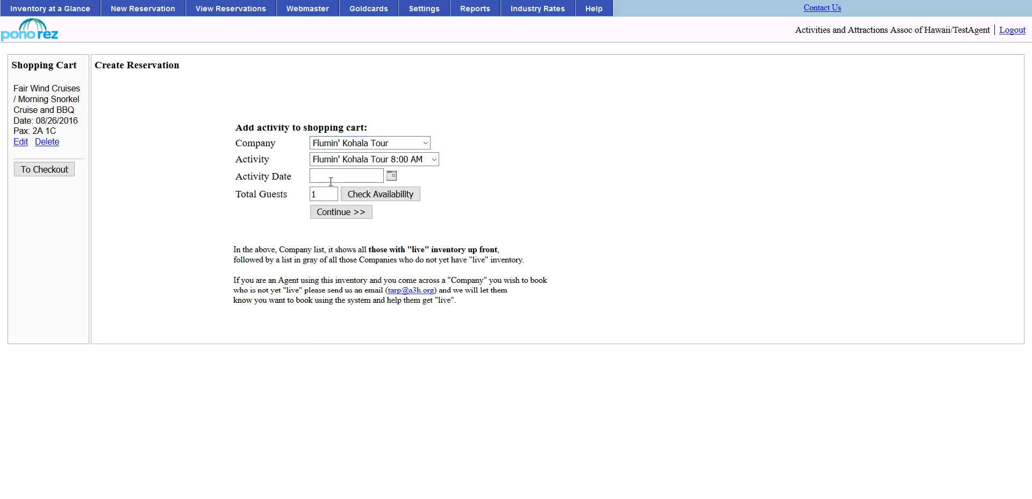
pyautogui.click(434, 159)
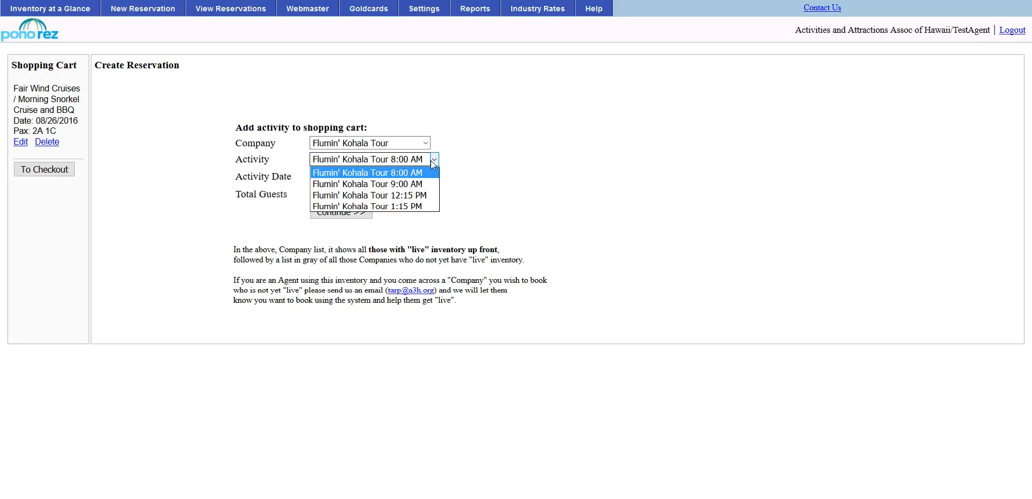
pyautogui.click(416, 185)
# Set 08/28/2016 for 3 guests, confirm availability, and continue to the booking form.
pyautogui.click(392, 176)
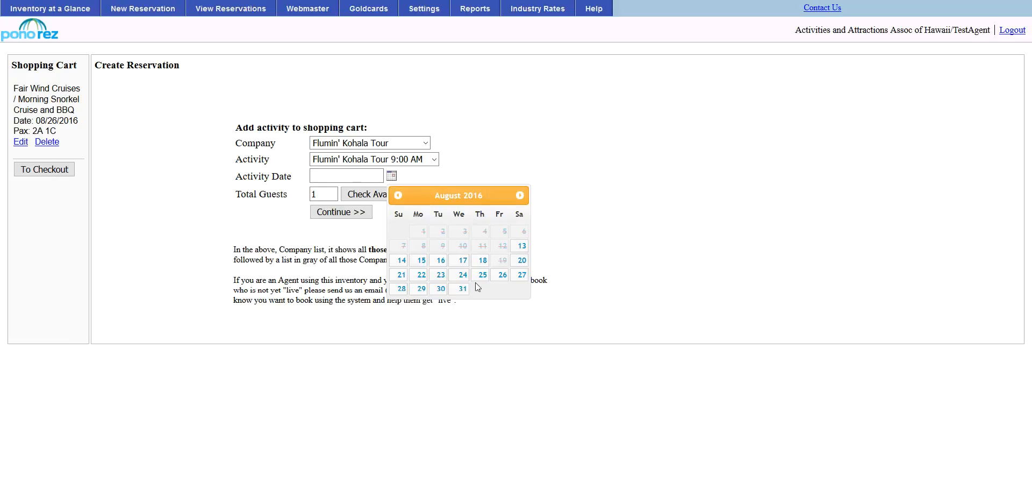
pyautogui.click(398, 289)
pyautogui.moveTo(327, 193); pyautogui.dragTo(128, 178)
pyautogui.write('3')
pyautogui.click(364, 196)
pyautogui.click(358, 218)
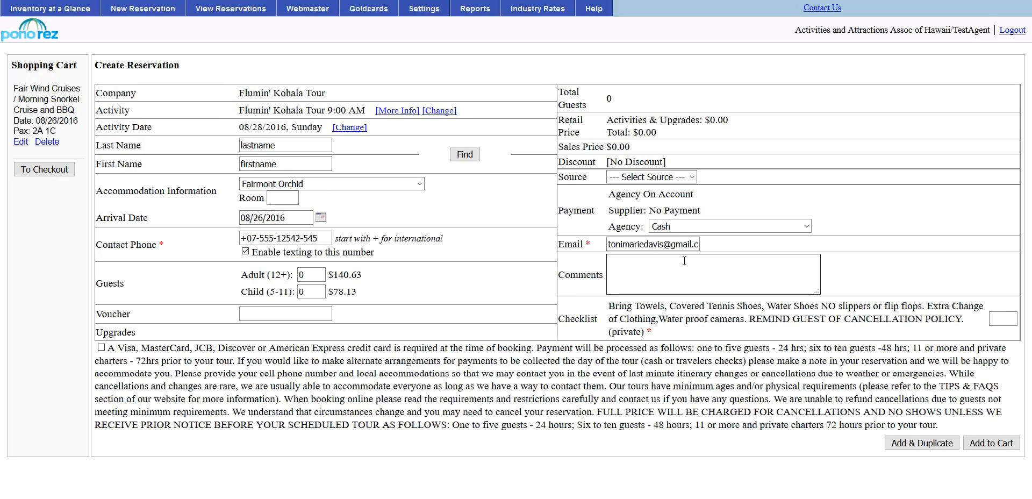
# Enter the voucher number, accept the tour terms, and answer 'yes' in the checklist.
pyautogui.click(271, 315)
pyautogui.write('1548')
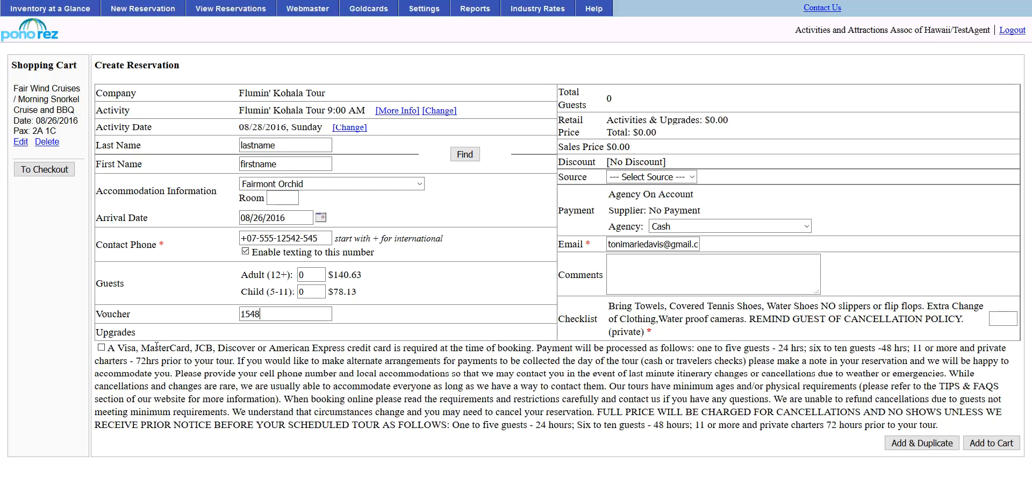
pyautogui.click(101, 347)
pyautogui.moveTo(580, 243); pyautogui.dragTo(595, 246)
pyautogui.moveTo(164, 244); pyautogui.dragTo(157, 244)
pyautogui.click(1000, 317)
pyautogui.write('yes')
# Dismiss the invalid seat numbers warning and set 2 adults and 1 child.
pyautogui.click(1001, 444)
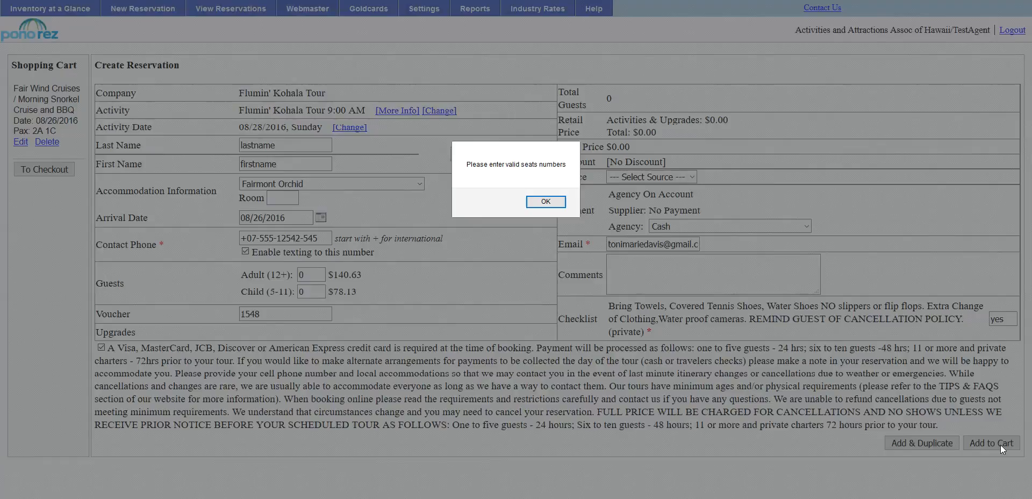
pyautogui.click(545, 201)
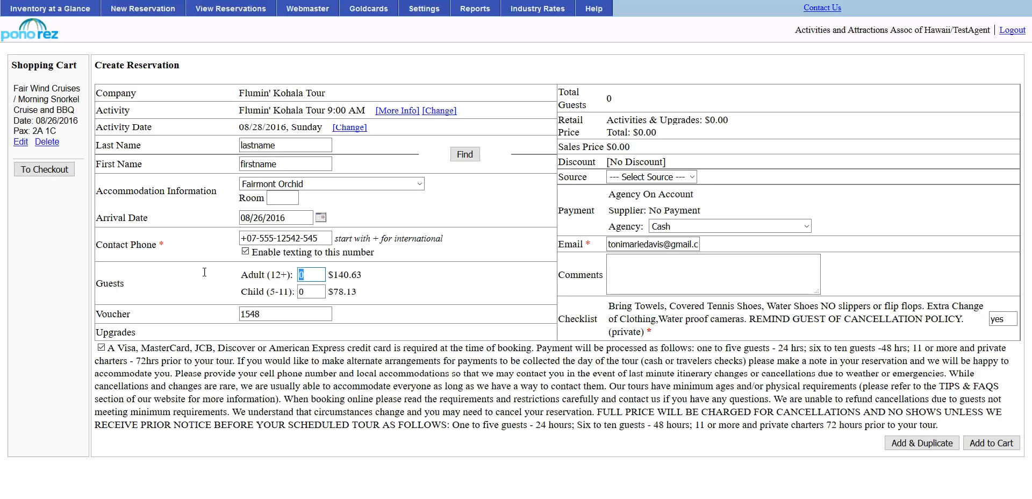
pyautogui.write('2')
pyautogui.press('Tab')
pyautogui.write('1')
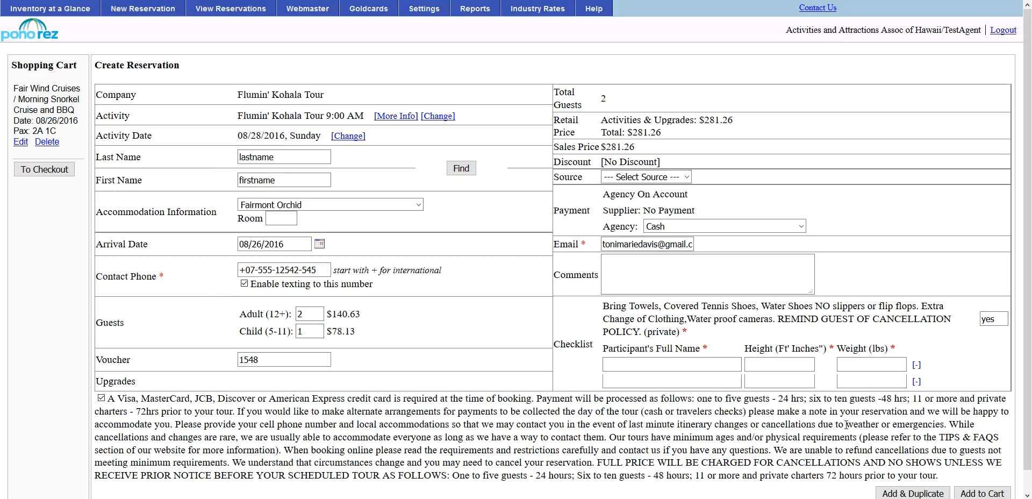
pyautogui.click(681, 364)
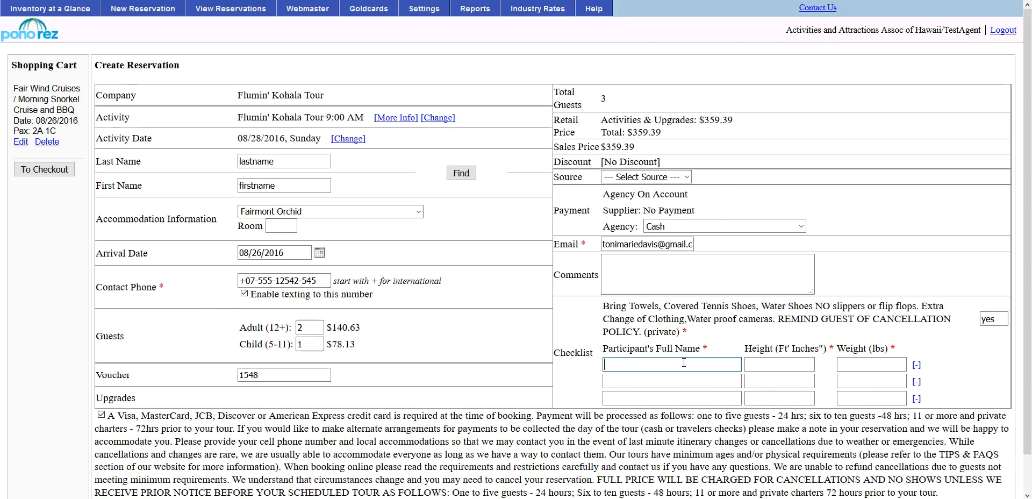
# Fill the first participant row with the participant's full name, height 59 and weight 165.
pyautogui.write('toni')
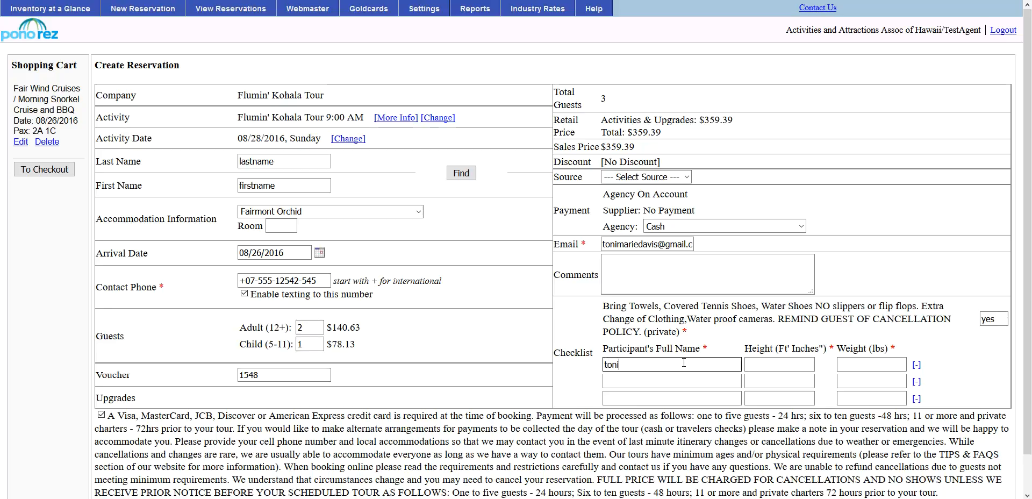
pyautogui.press('BackSpace')
pyautogui.press('BackSpace')
pyautogui.press('BackSpace')
pyautogui.press('BackSpace')
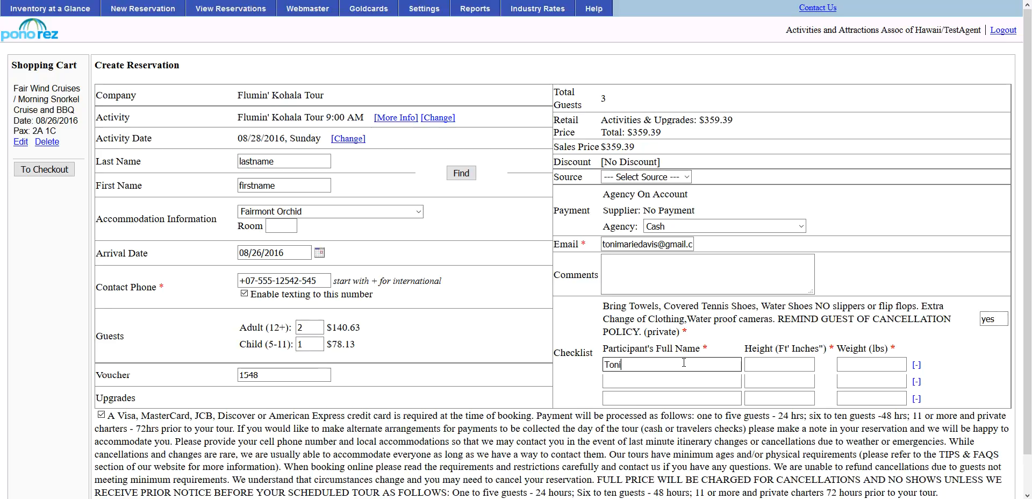
pyautogui.press('Tab')
pyautogui.write('59')
pyautogui.press('Tab')
pyautogui.write('165')
# Fill the second and third participant rows with name, height 59 and weight 165.
pyautogui.press('Tab')
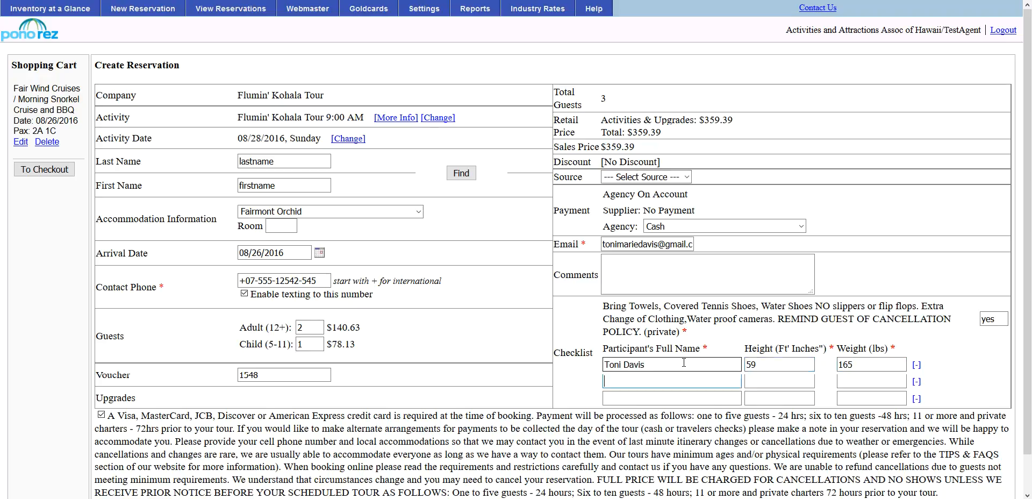
pyautogui.press('Tab')
pyautogui.write('59')
pyautogui.press('Tab')
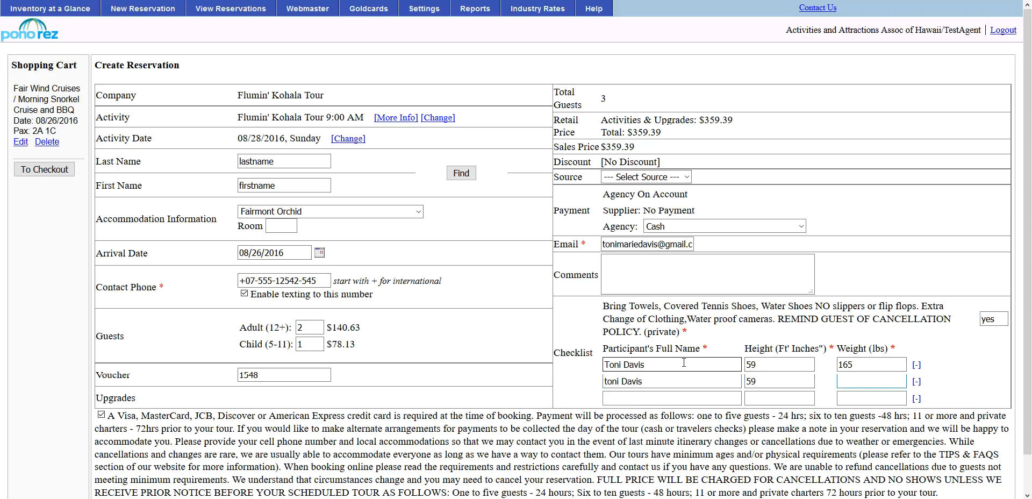
pyautogui.write('165')
pyautogui.press('Tab')
pyautogui.write('59')
pyautogui.press('Tab')
pyautogui.write('165')
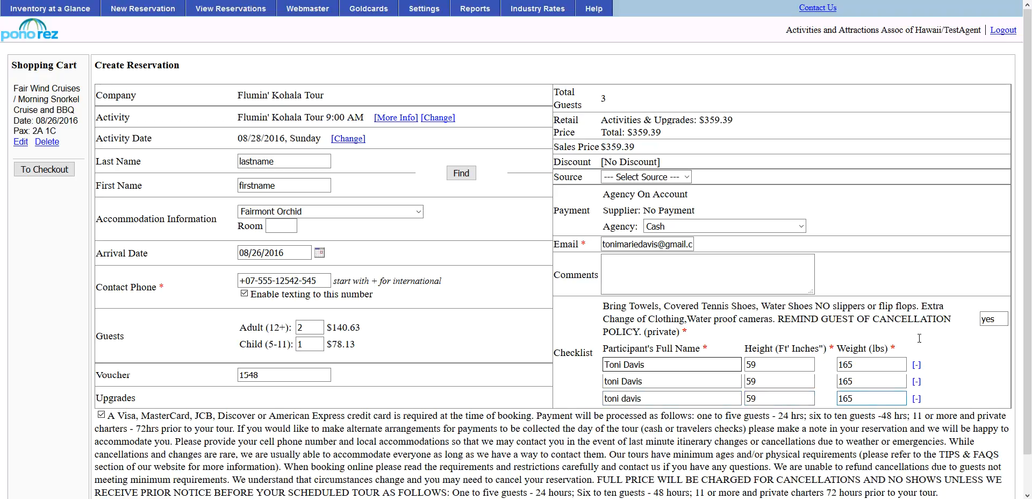
pyautogui.scroll(-2, 919, 337)
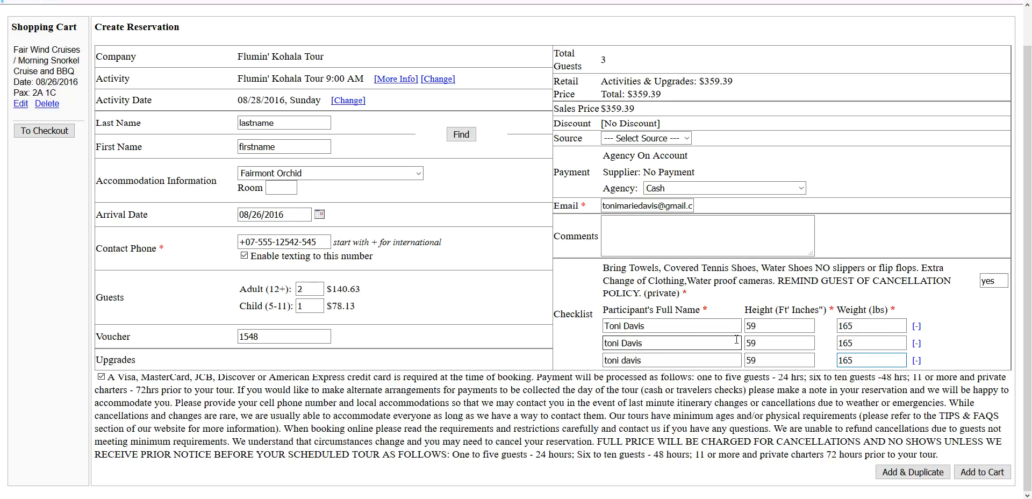
# Add the Flumin' Kohala Tour to the cart and check out with both bookings totalling $743.86.
pyautogui.click(987, 472)
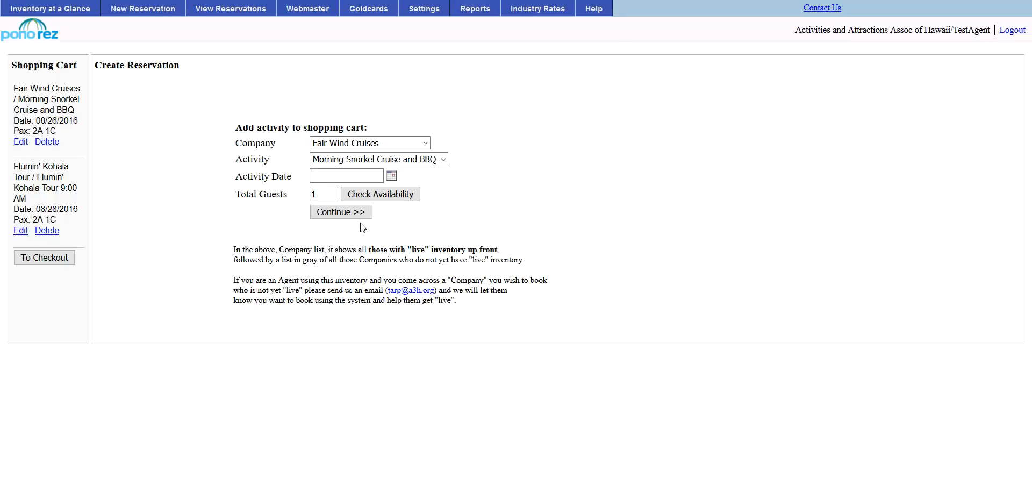
pyautogui.click(48, 260)
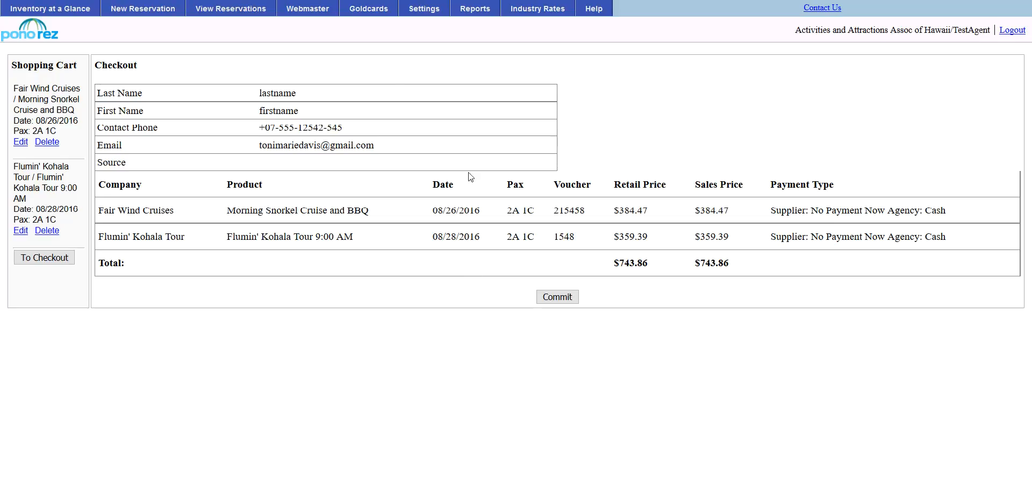
# Commit the Fair Wind and Kohala bookings, then open the Fair Wind cruise reservation for editing.
pyautogui.click(572, 304)
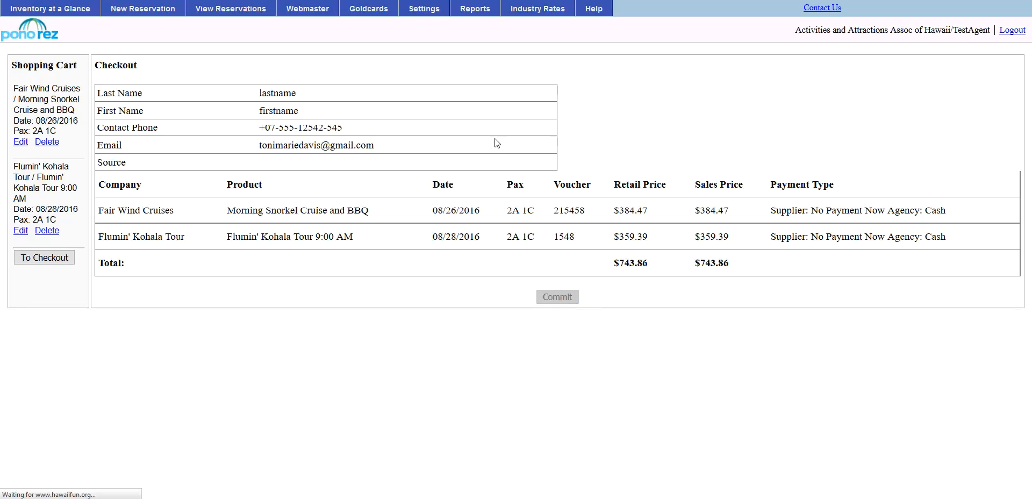
pyautogui.moveTo(5, 102)
pyautogui.mouseDown()
pyautogui.moveTo(47, 109)
pyautogui.moveTo(3, 117)
pyautogui.mouseUp()
pyautogui.click(47, 119)
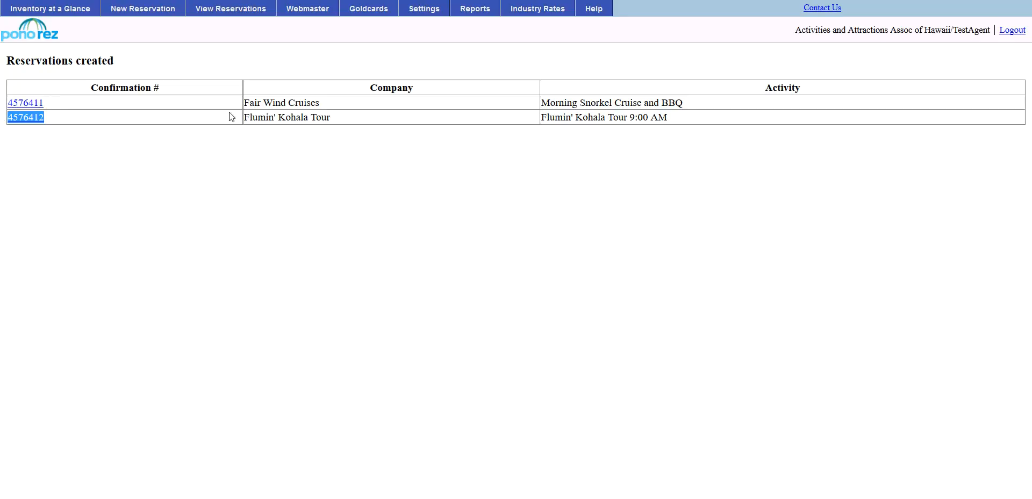
pyautogui.click(25, 104)
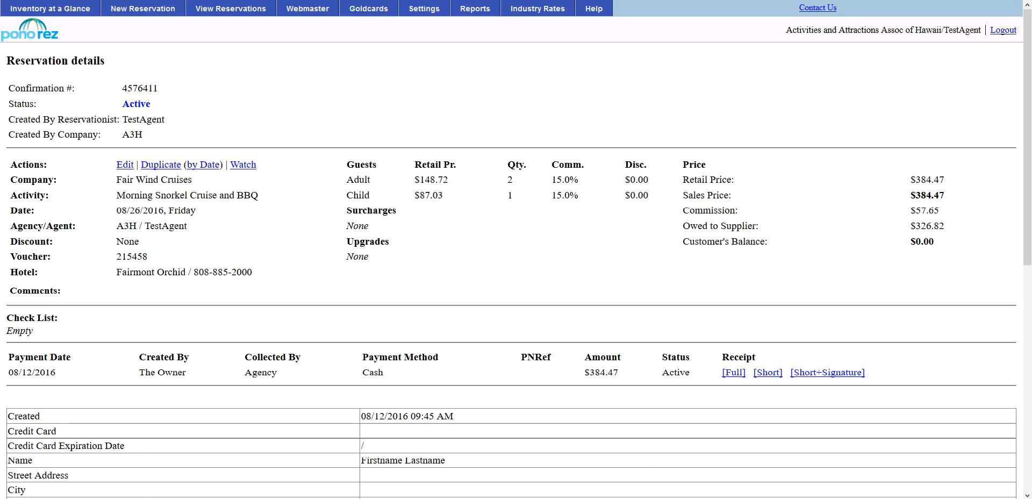
pyautogui.click(124, 170)
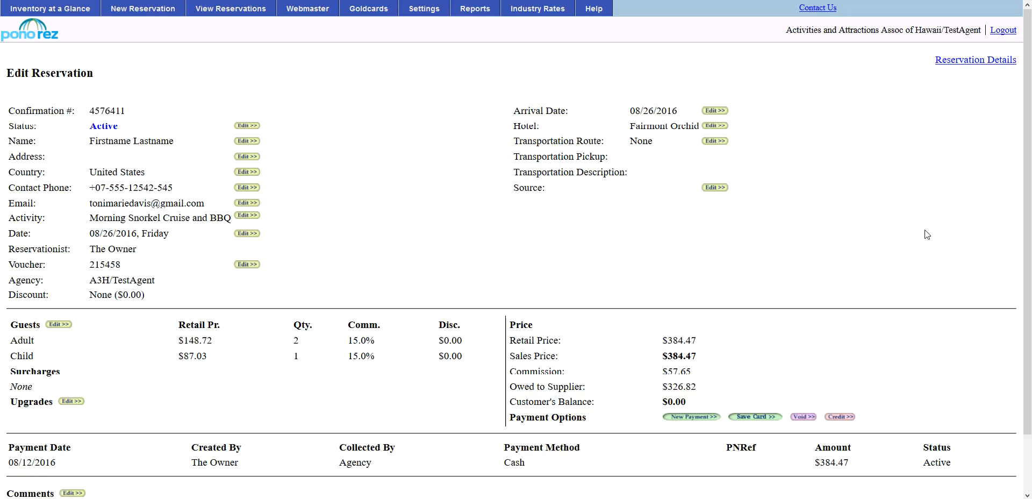
pyautogui.scroll(-1, 820, 137)
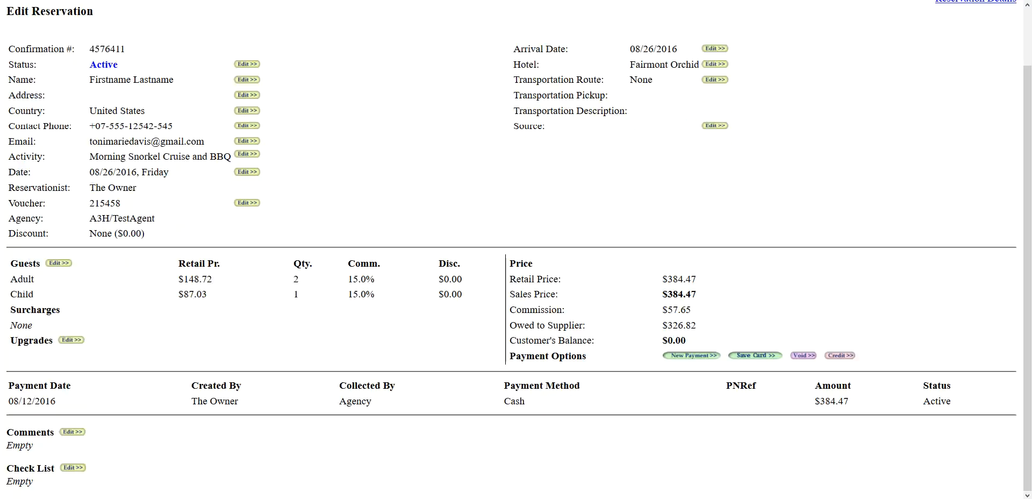
pyautogui.click(248, 80)
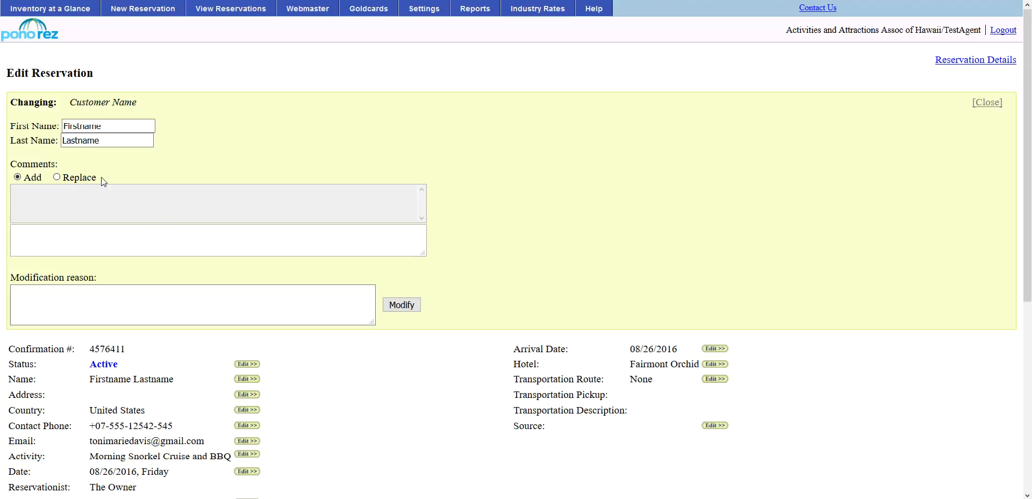
pyautogui.click(89, 300)
pyautogui.click(994, 60)
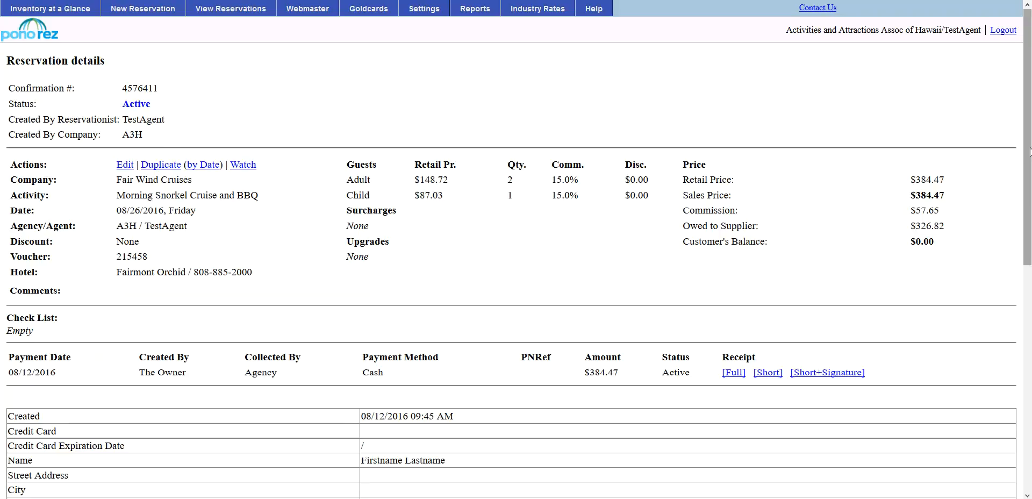
pyautogui.moveTo(1030, 157); pyautogui.dragTo(1012, 79)
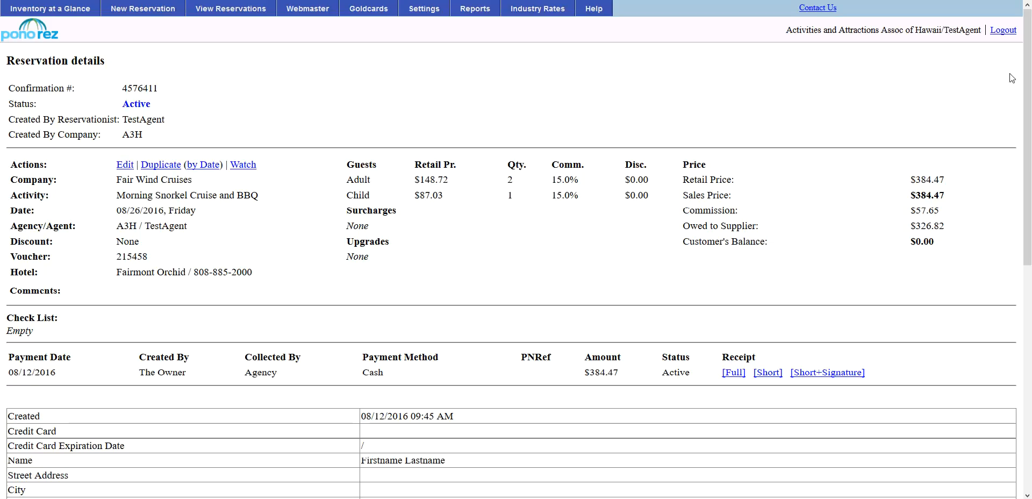